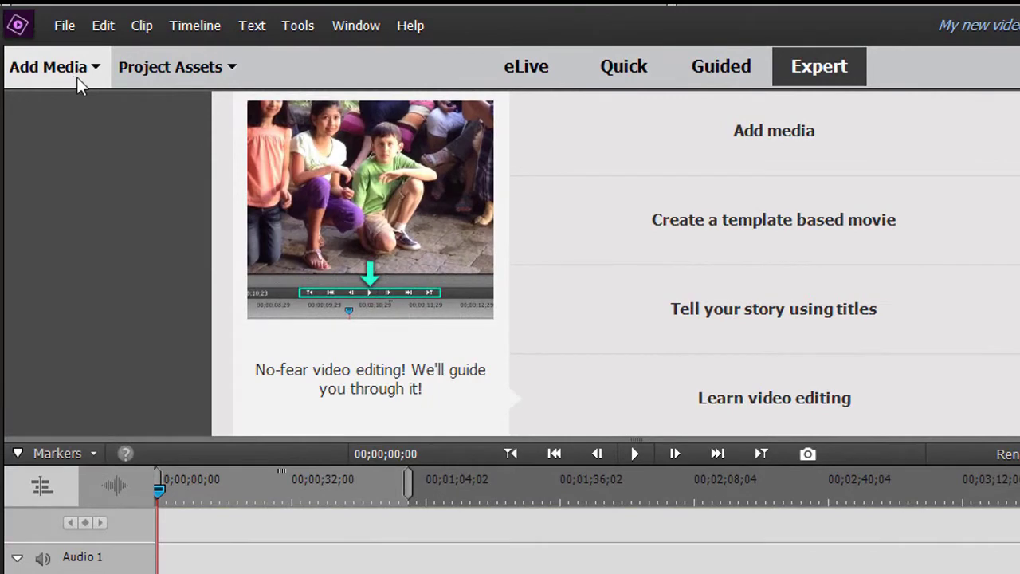
Import Short 2, Short 5 and Short3 from the short movies folder via Files and folders
left_click(77, 77)
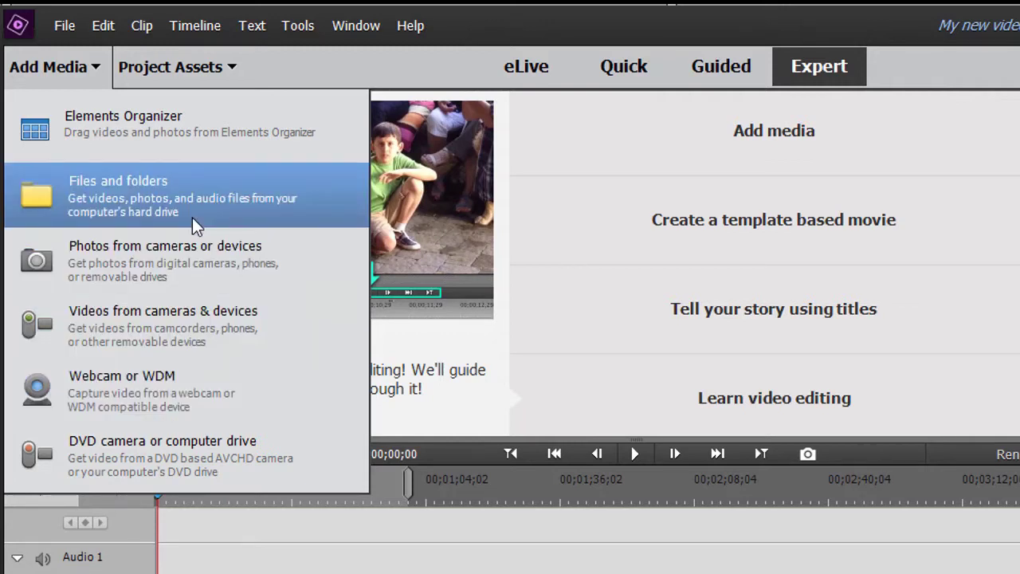
left_click(313, 207)
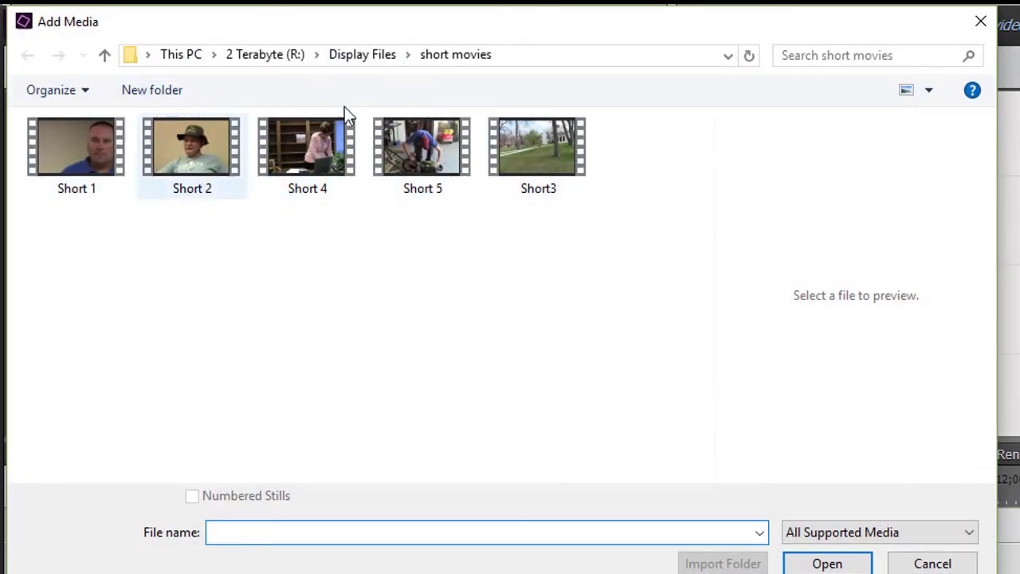
left_click(206, 180)
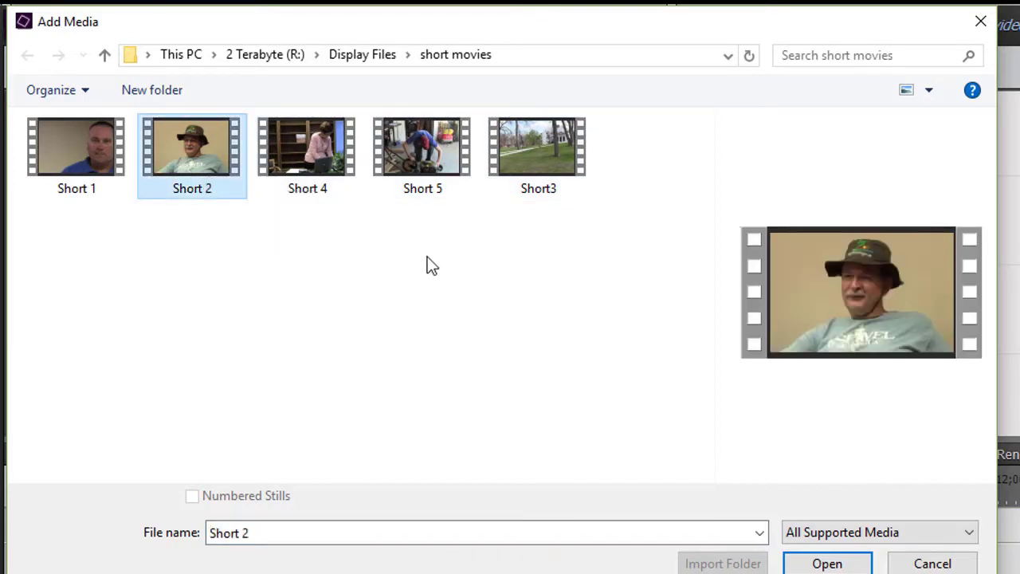
left_click(438, 160, "ctrl")
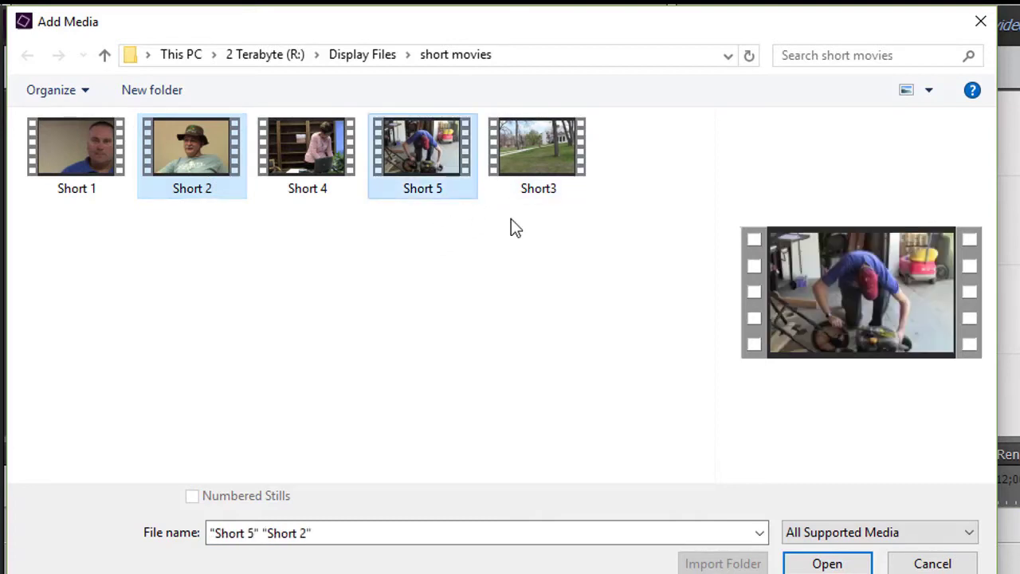
left_click(550, 170, "ctrl")
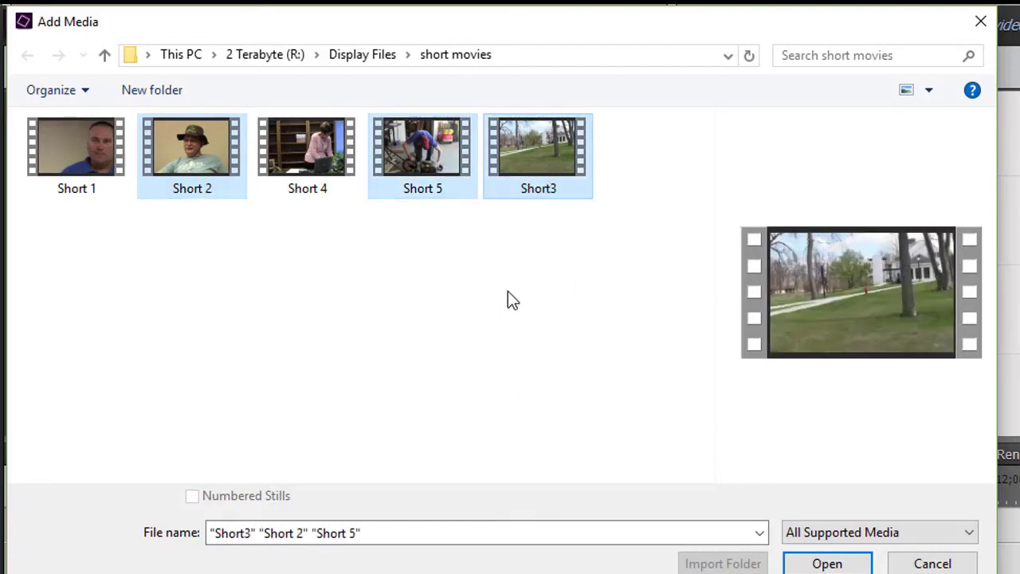
left_click(827, 564)
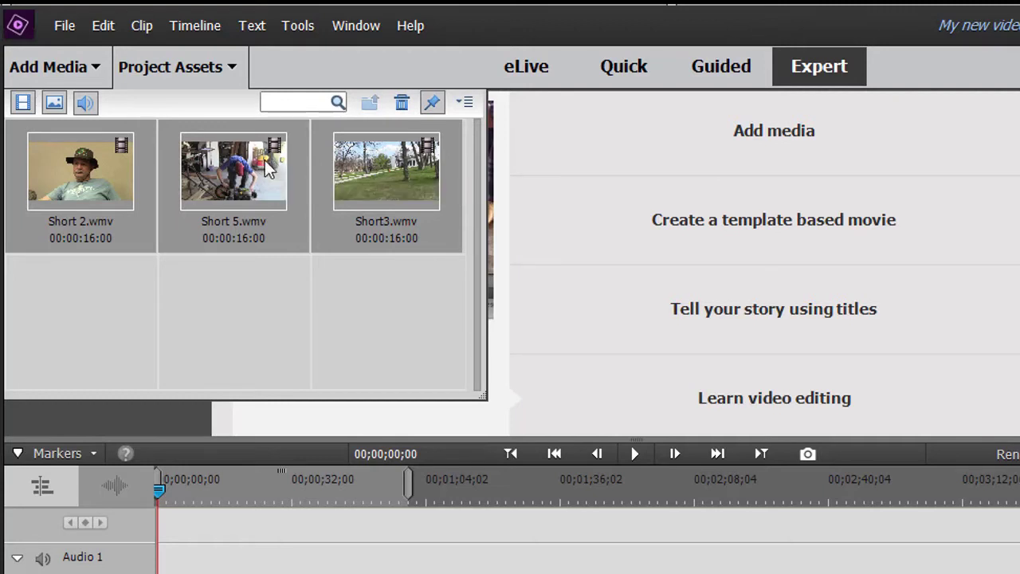
Once the import completes, select Short 5.wmv in Project Assets
left_click(265, 160)
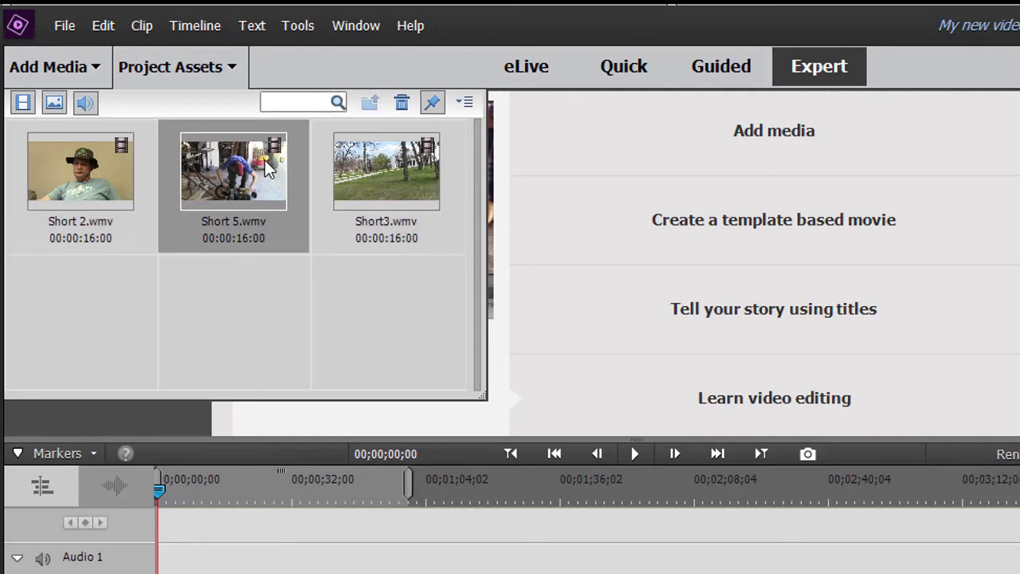
Trash Short 5.wmv and Short3.wmv so only Short 2.wmv remains in Project Assets
left_click(404, 104)
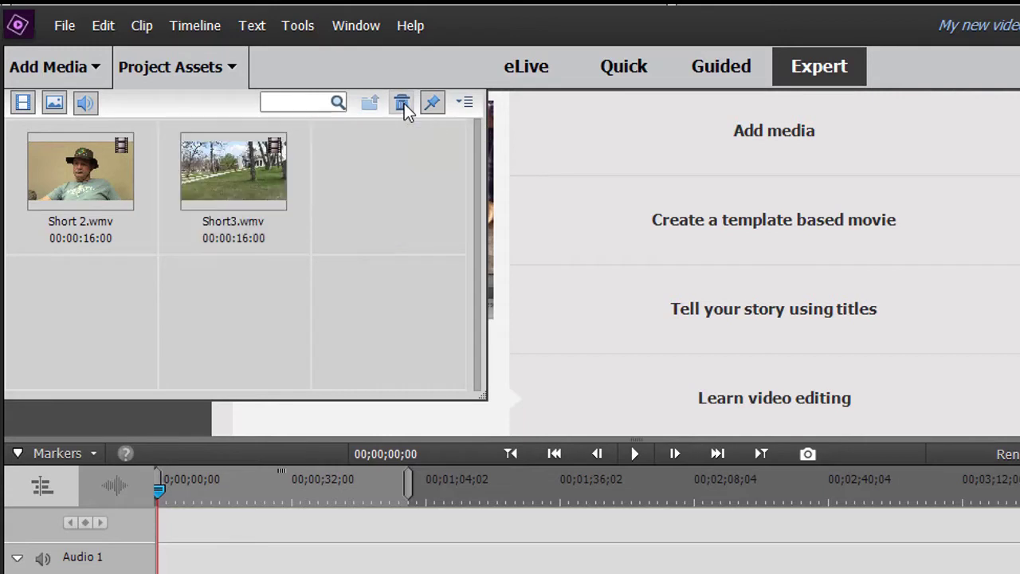
left_click(245, 179)
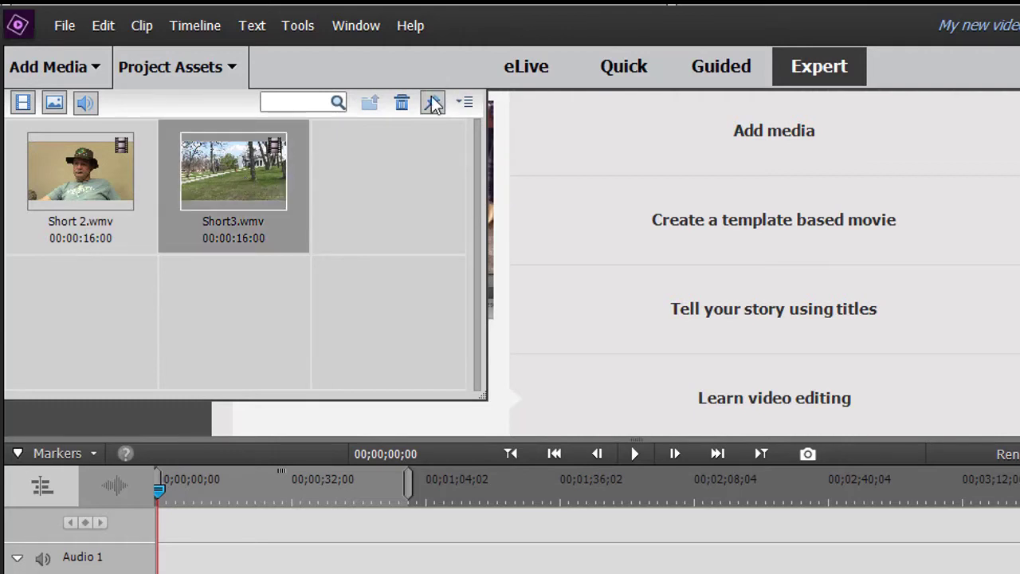
left_click(401, 102)
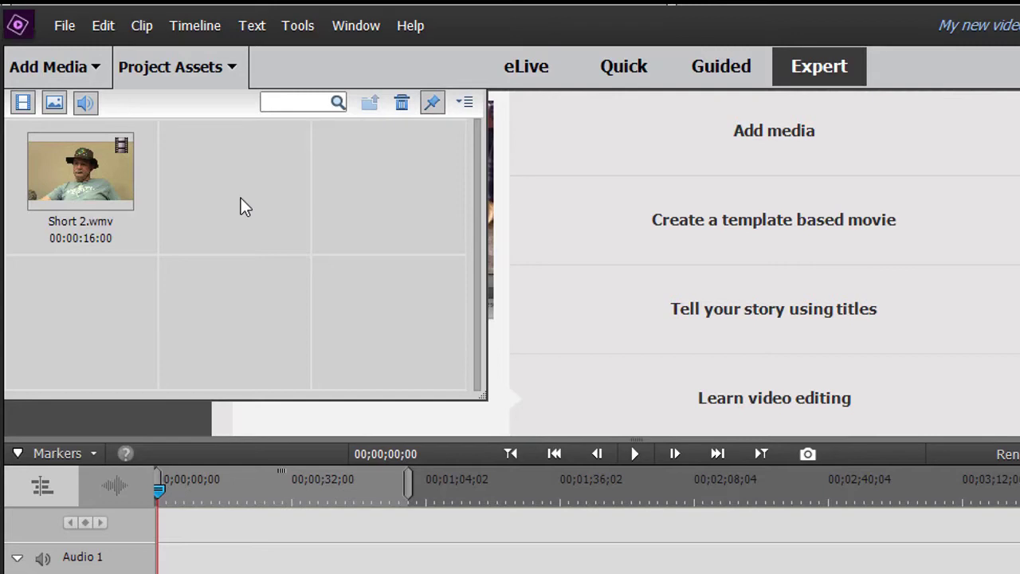
Import the Lake in March folder from Display Files as a whole folder
left_click(67, 67)
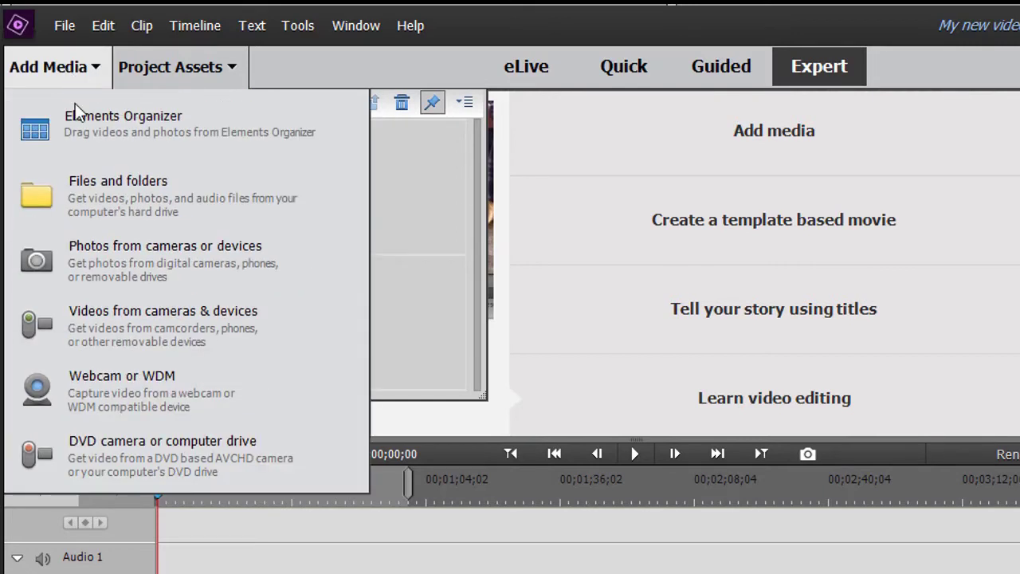
left_click(127, 185)
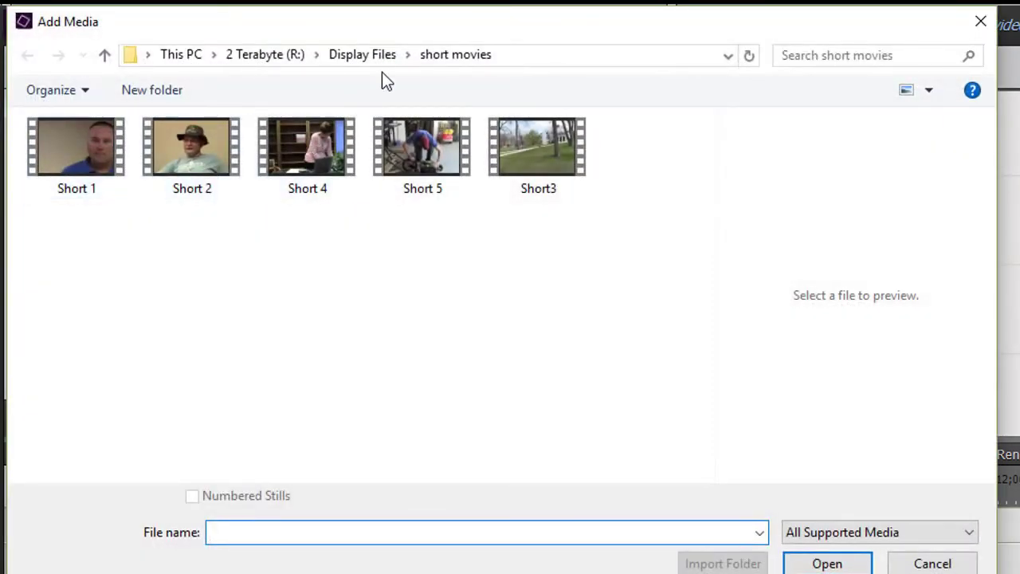
left_click(354, 59)
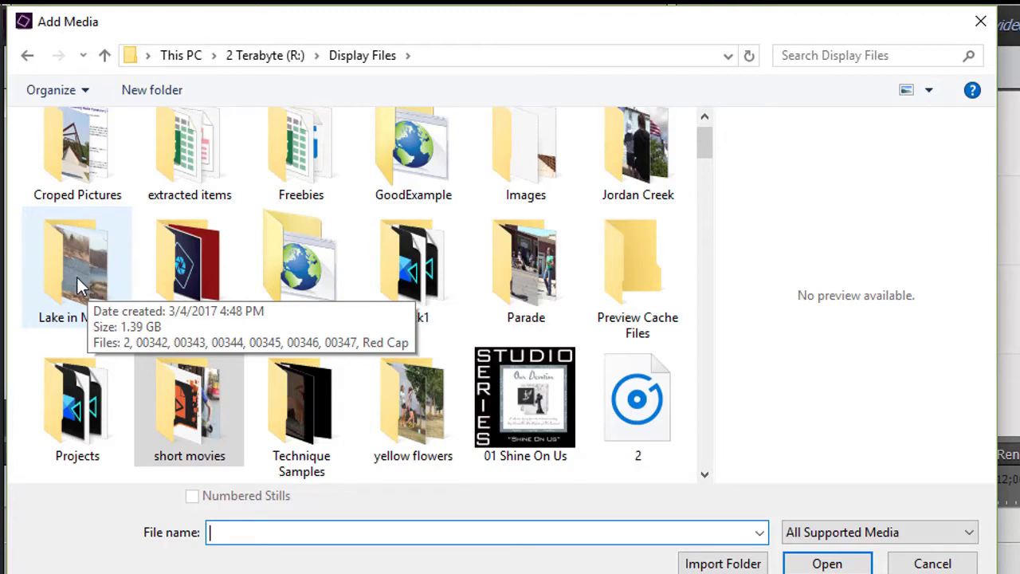
left_click(78, 278)
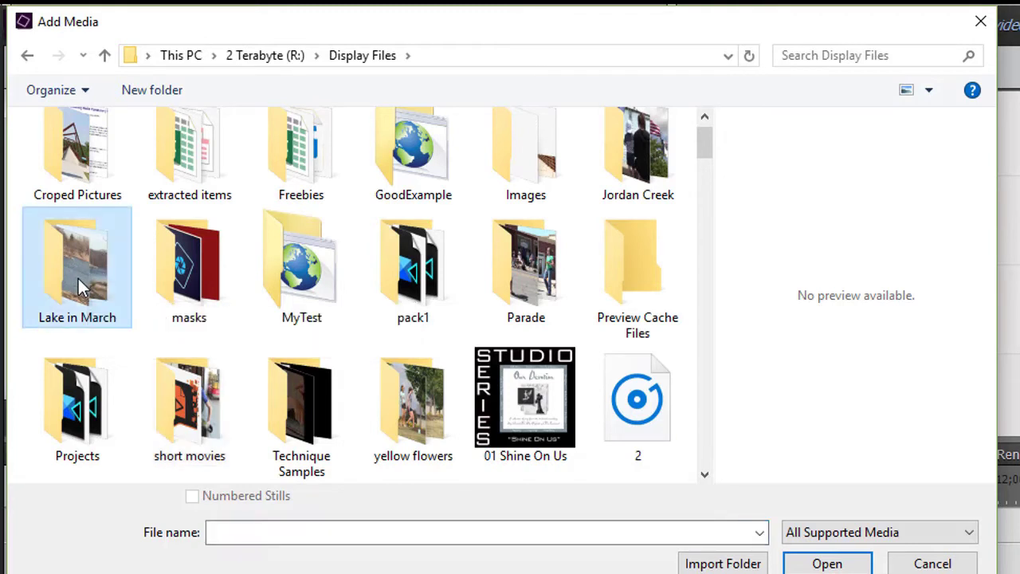
left_click(726, 565)
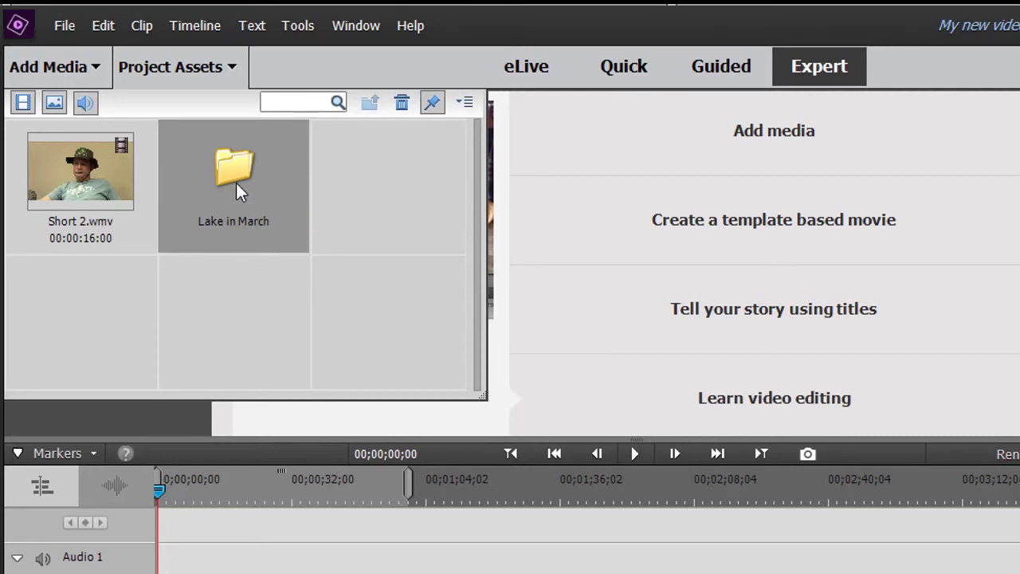
double_click(236, 183)
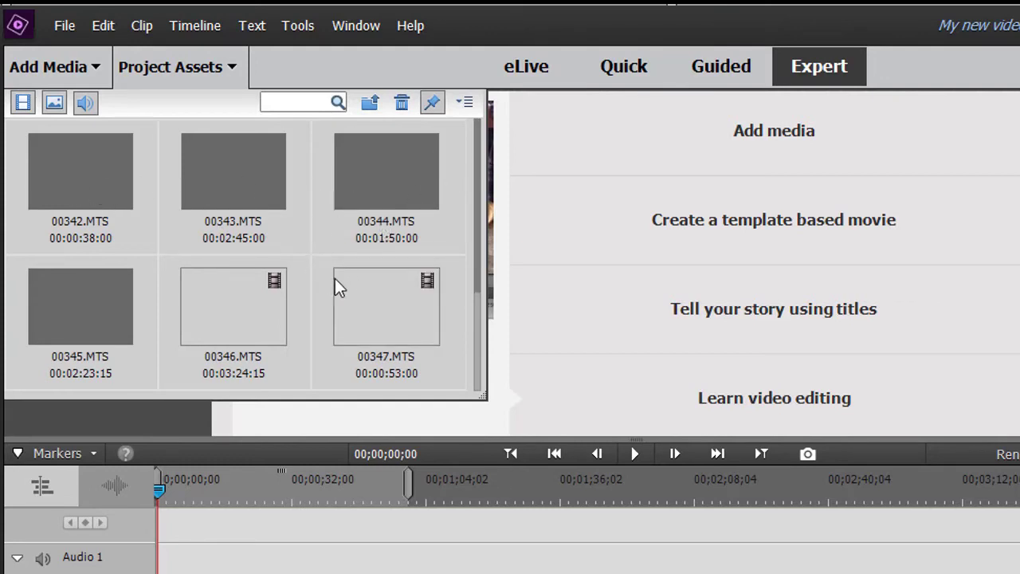
left_click_drag(475, 216, 247, 289)
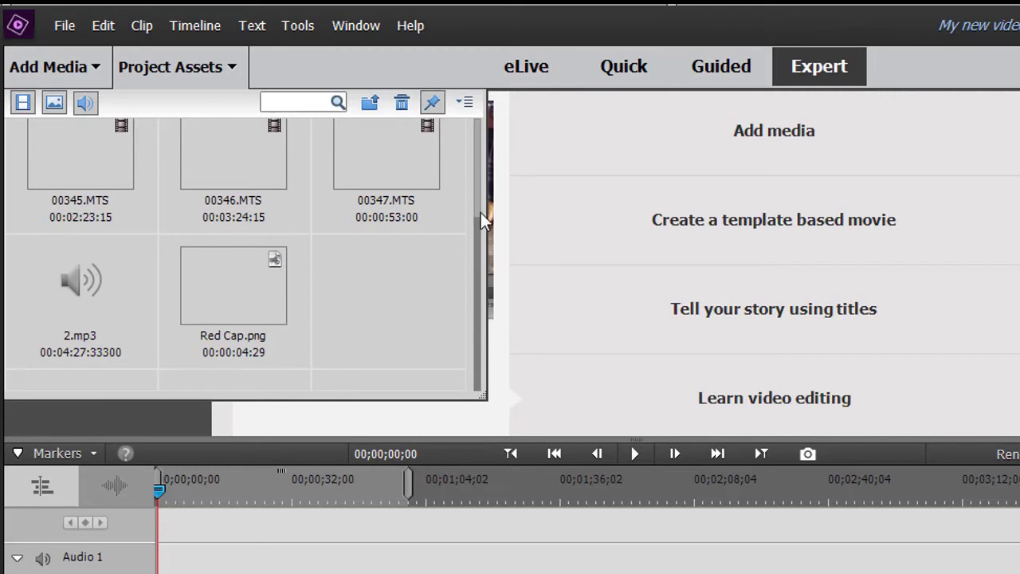
scroll(478, 209, "up", 3)
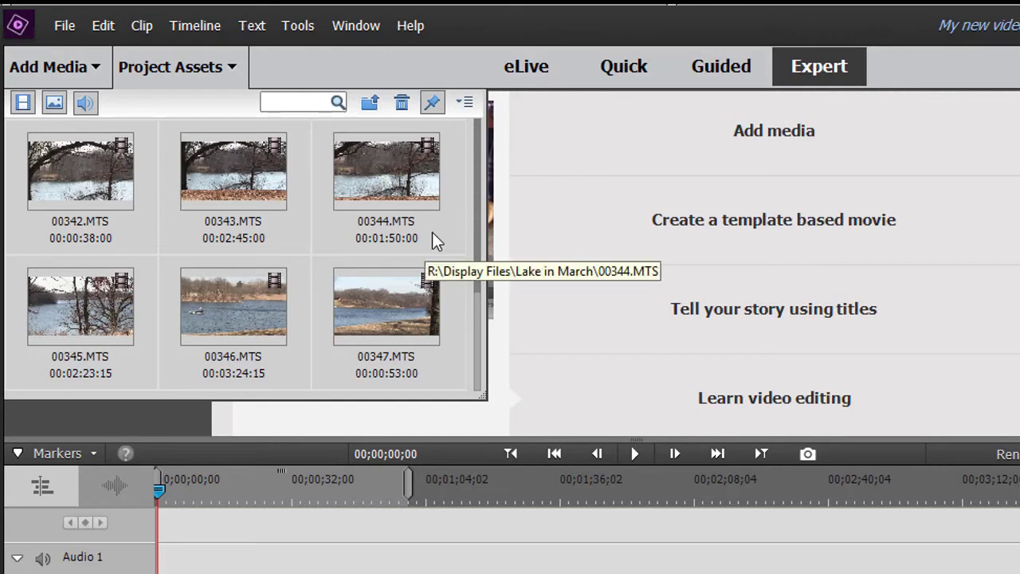
scroll(478, 319, "down", 3)
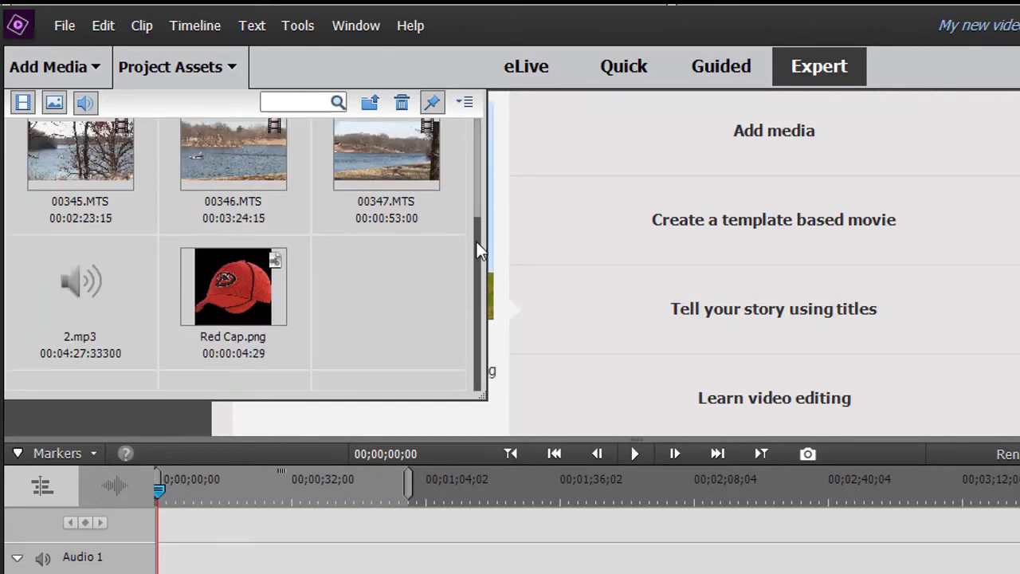
scroll(333, 299, "up", 3)
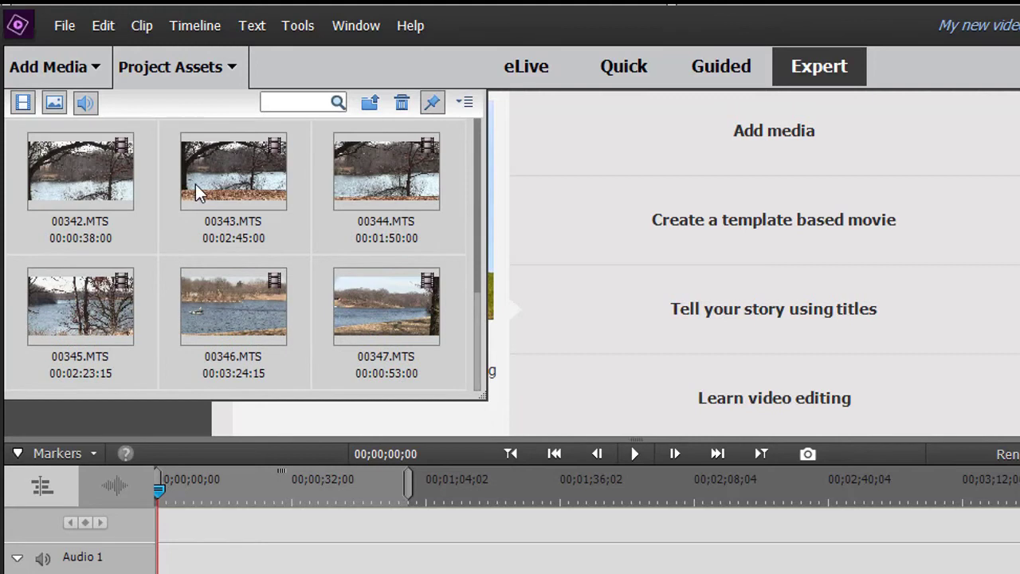
scroll(286, 196, "down", 3)
scroll(271, 203, "up", 3)
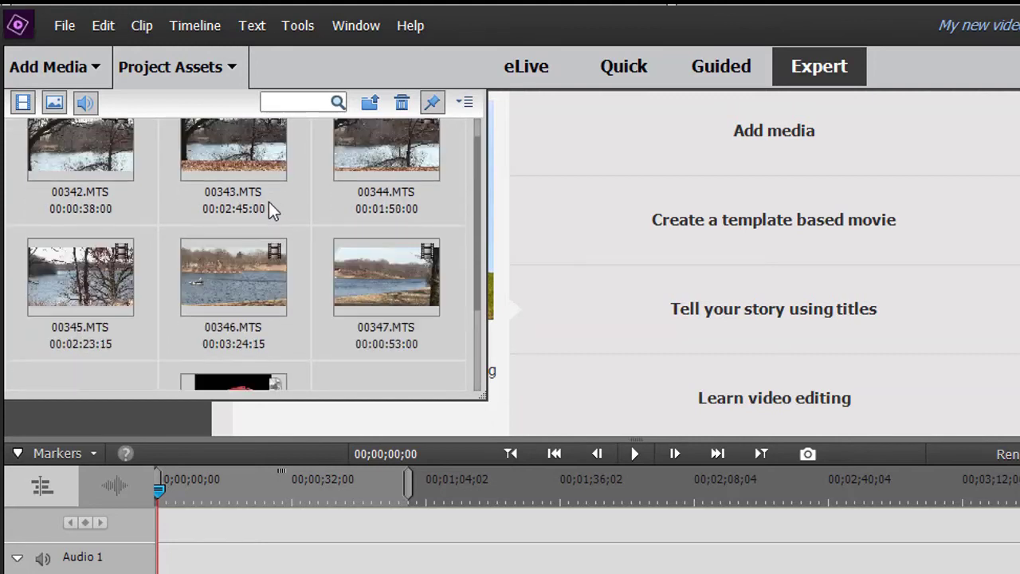
left_click(373, 109)
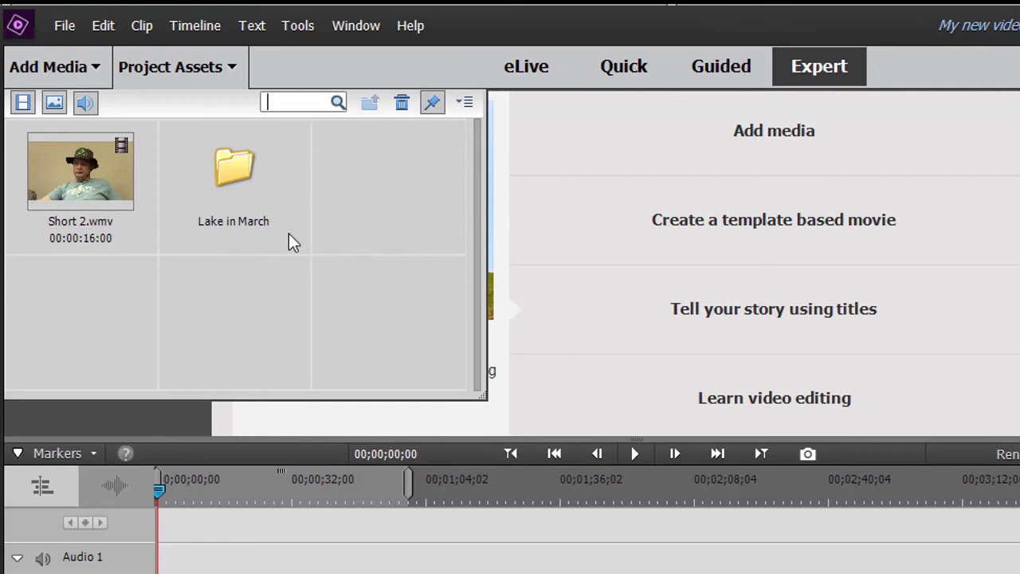
Open the Lake in March folder to show clips 00342.MTS through 00347.MTS
double_click(248, 190)
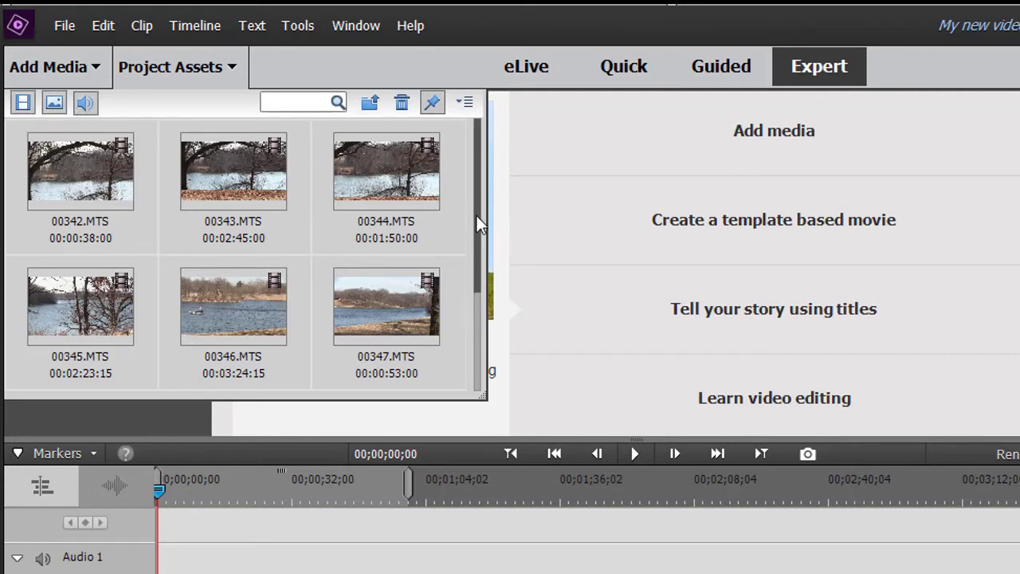
scroll(474, 211, "down", 1)
scroll(474, 211, "up", 1)
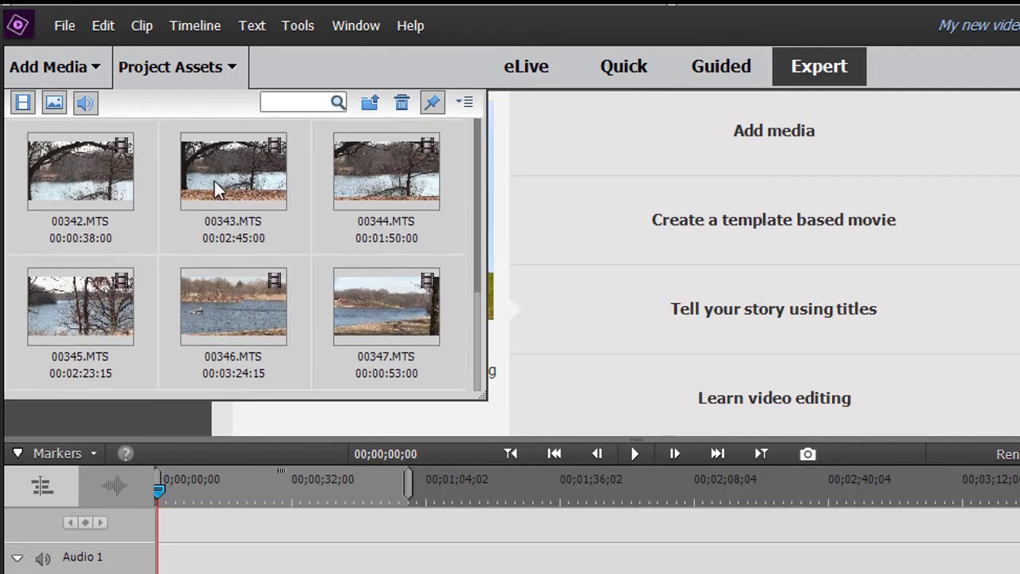
left_click(22, 103)
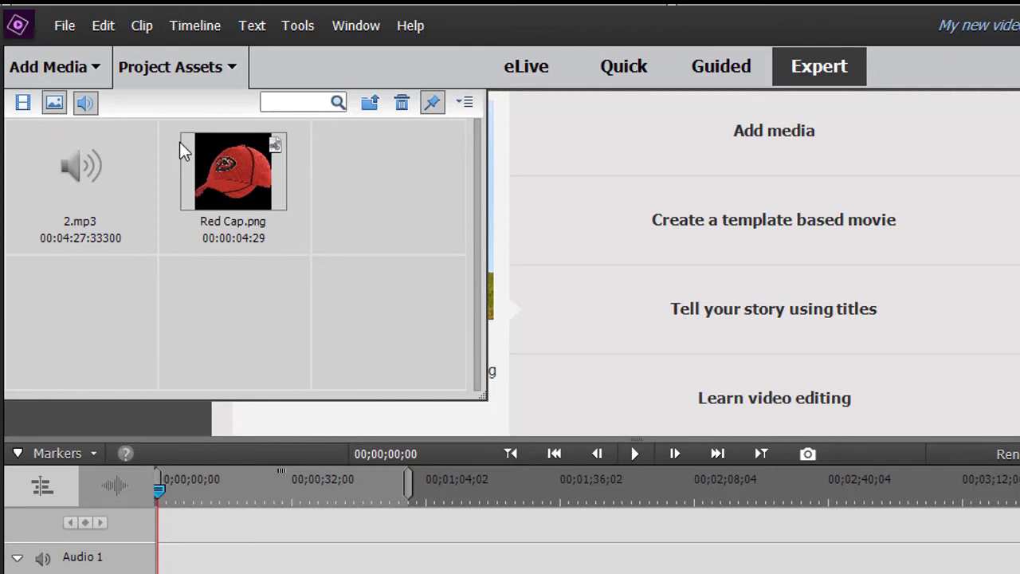
left_click(23, 112)
left_click(85, 102)
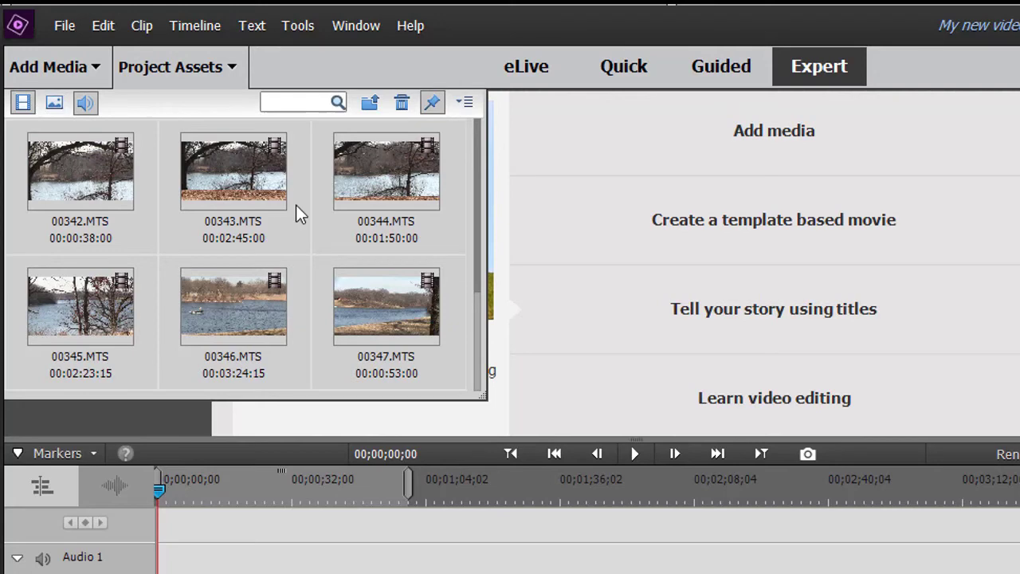
left_click_drag(480, 265, 458, 346)
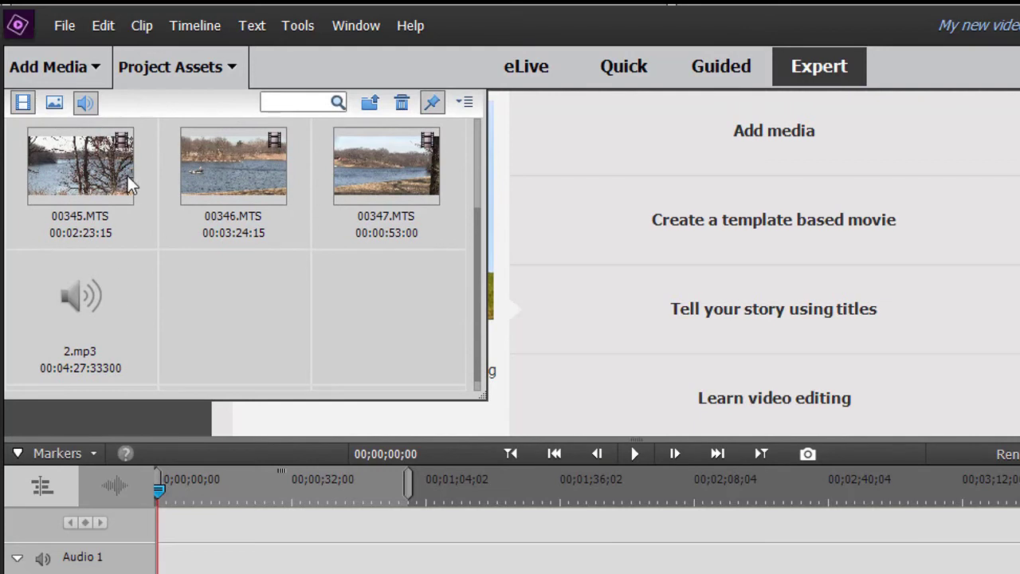
left_click(84, 105)
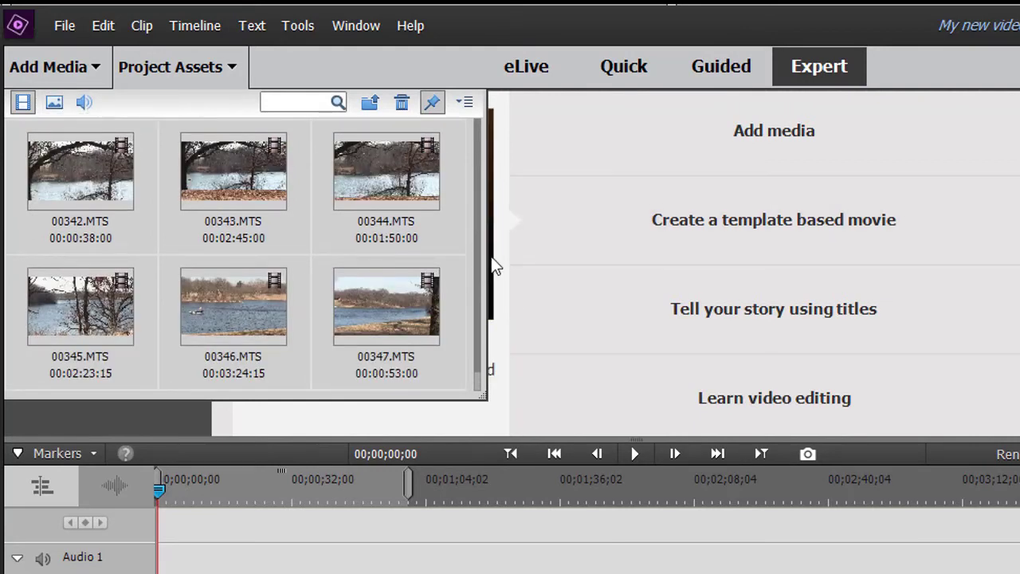
left_click(22, 104)
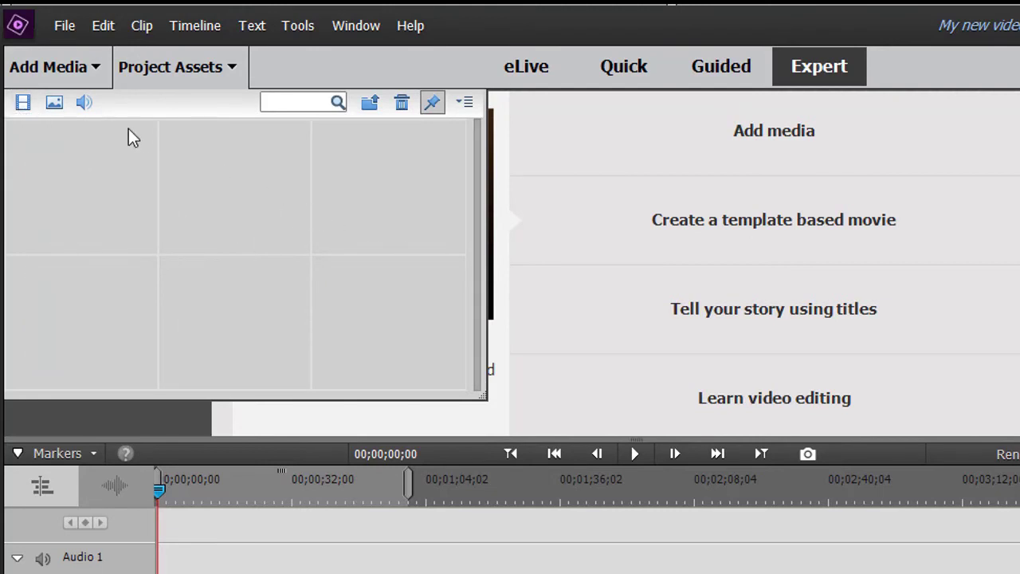
left_click(84, 105)
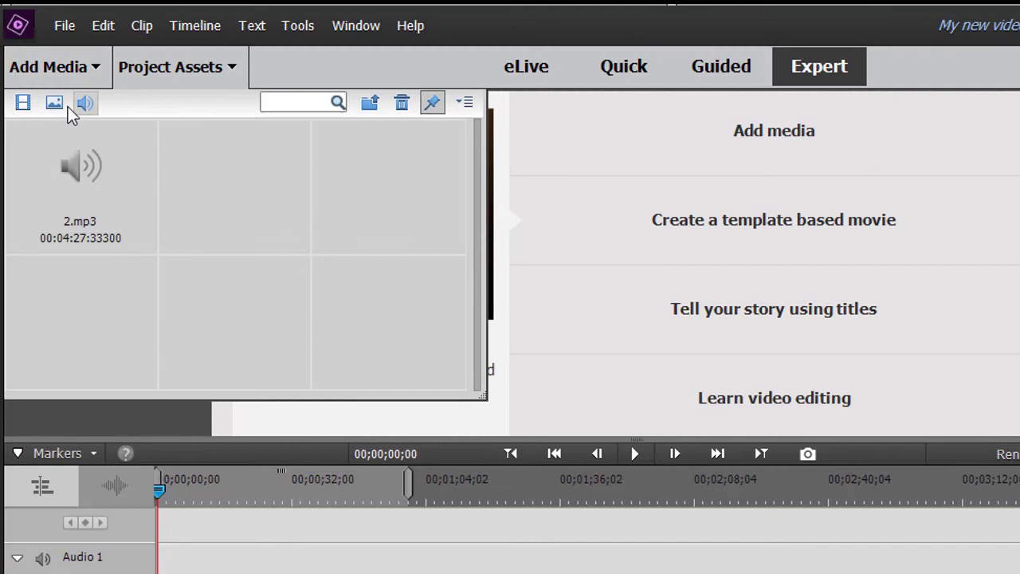
left_click(57, 106)
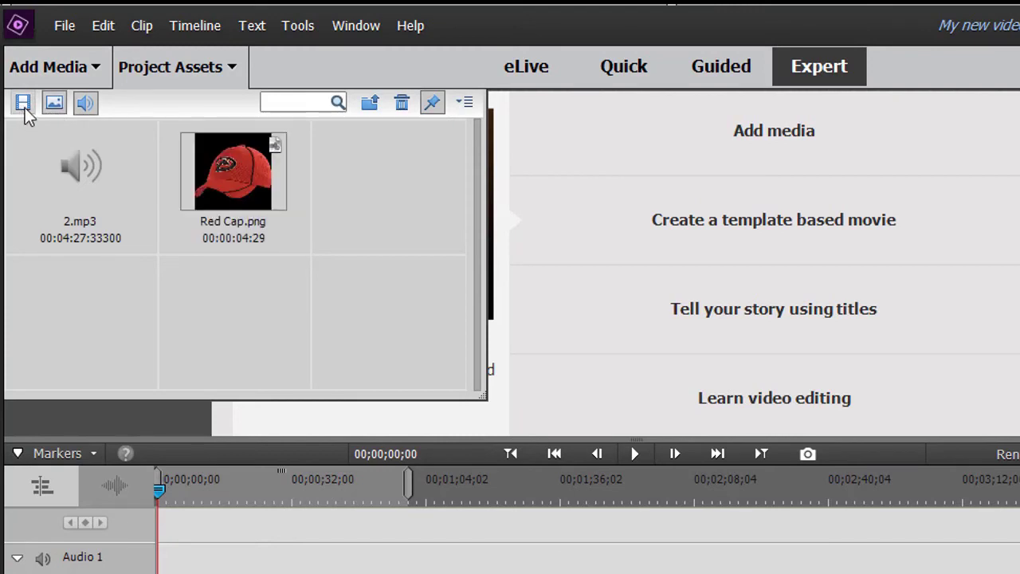
left_click(24, 110)
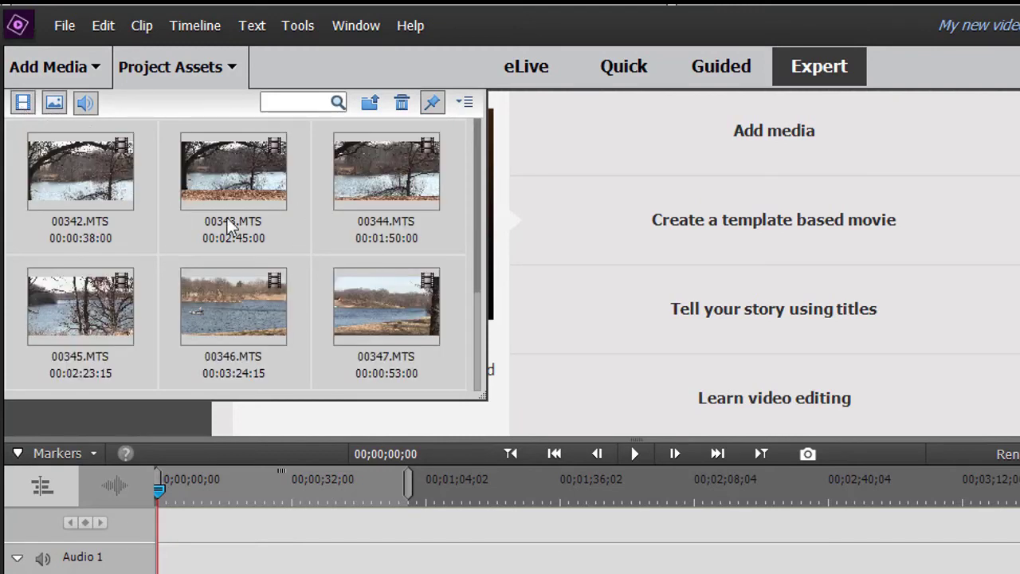
Switch Project Assets to List view with Name, Media Type and Frame Rate columns
left_click(467, 103)
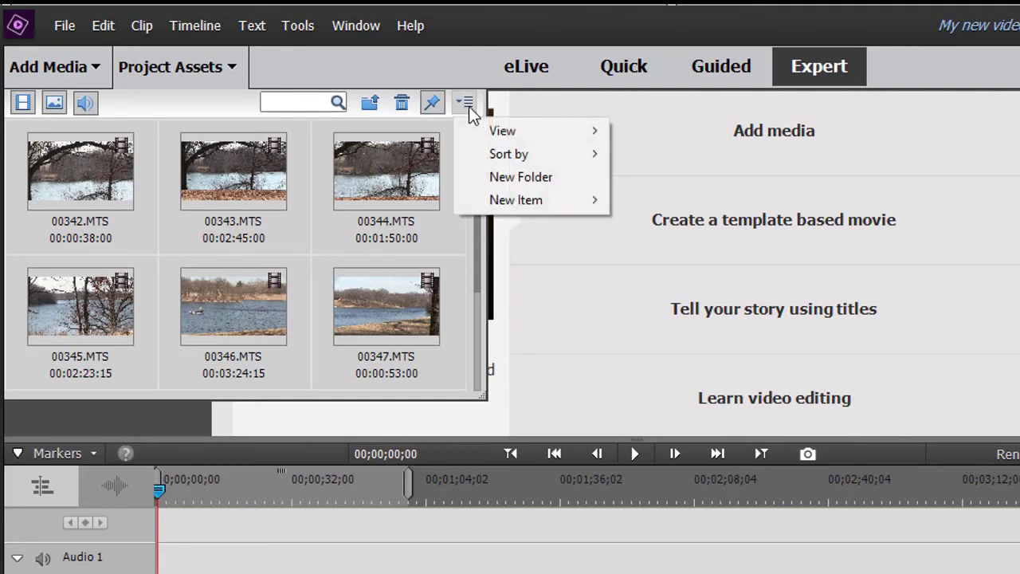
mouse_move(490, 199)
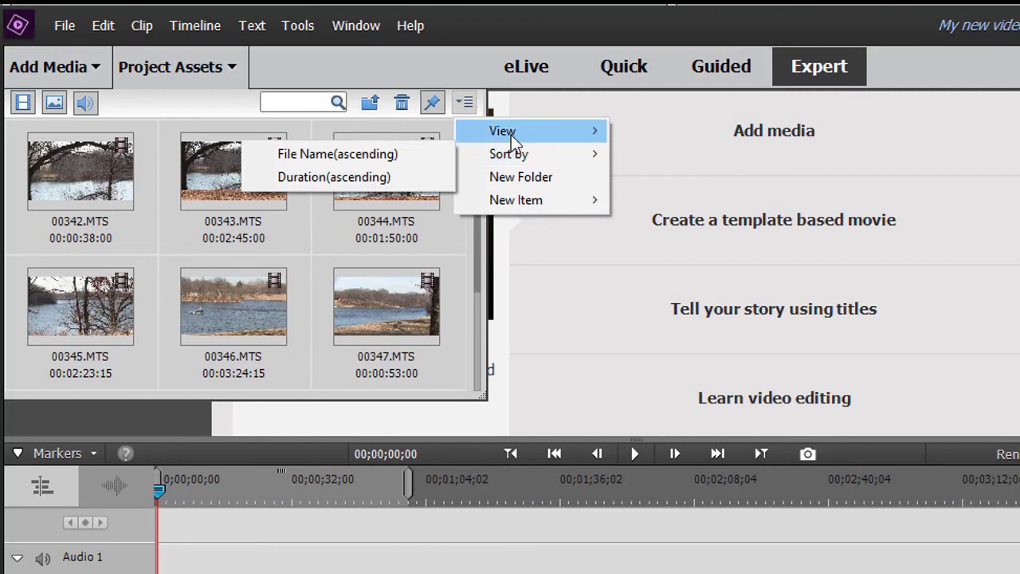
mouse_move(510, 134)
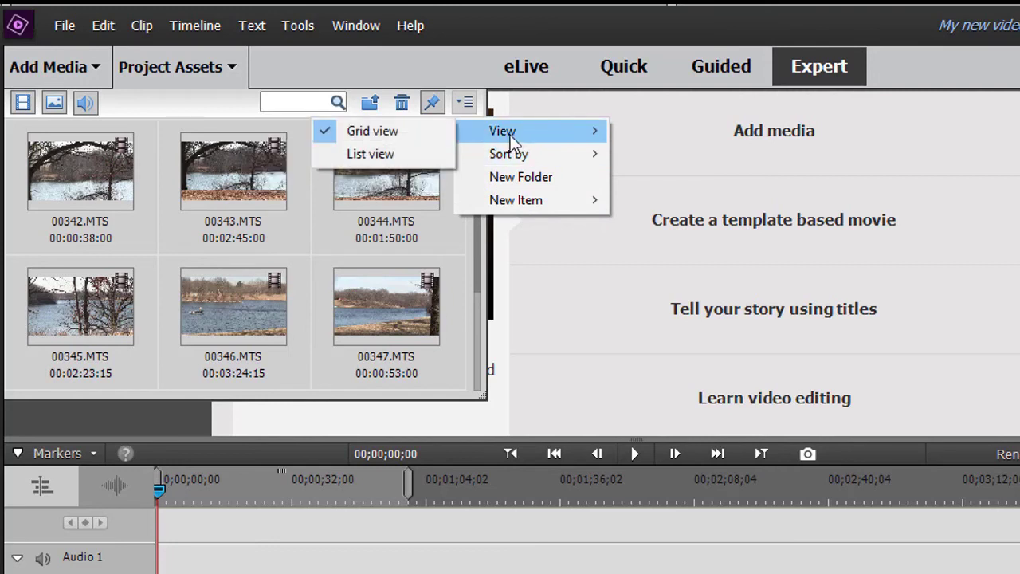
left_click(424, 159)
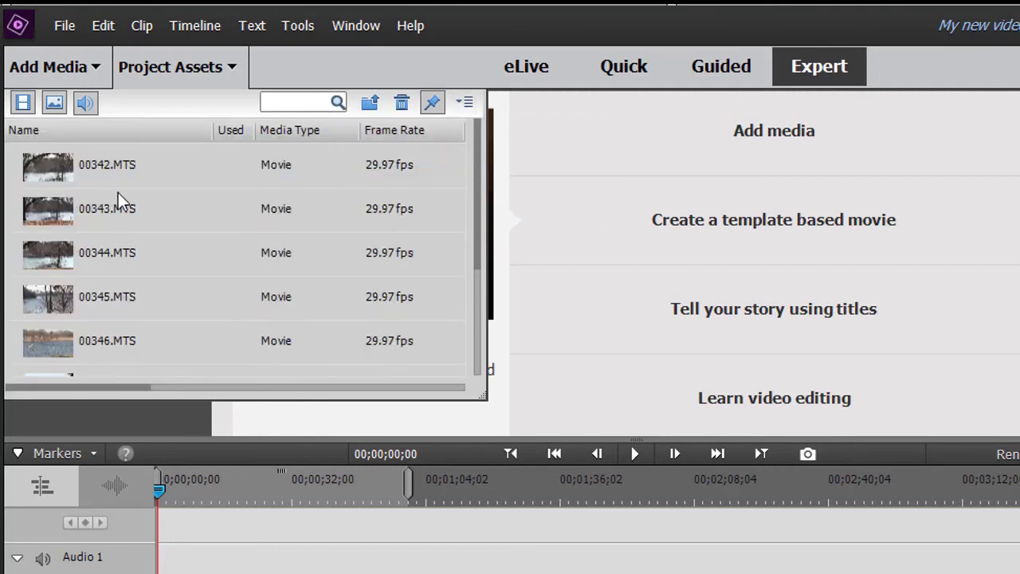
Browse the folder's clips down to 2.mp3 and Red Cap.png, then return to the top level
left_click(477, 288)
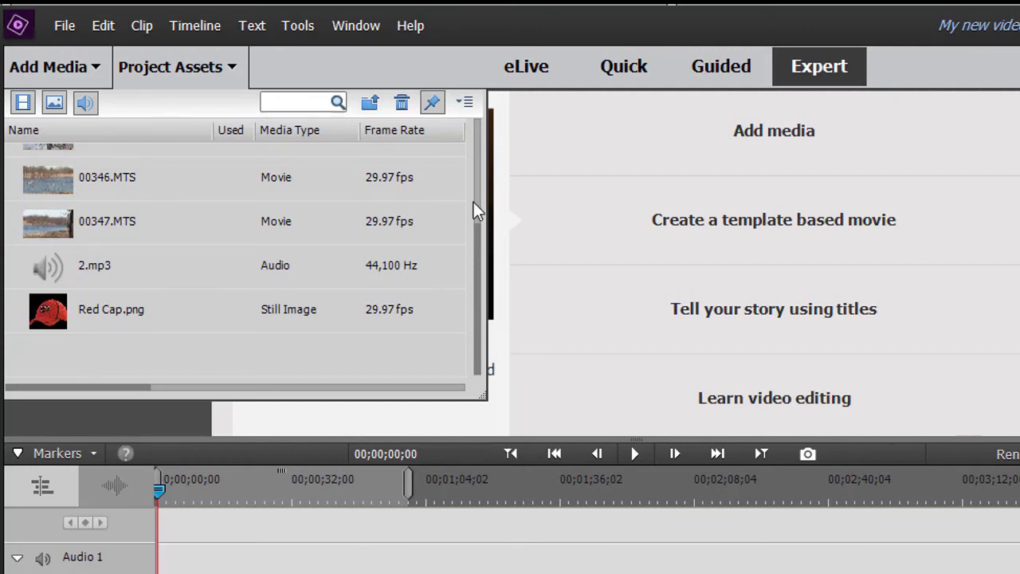
left_click(475, 209)
left_click(475, 298)
left_click(435, 104)
scroll(479, 213, "up", 3)
left_click(371, 105)
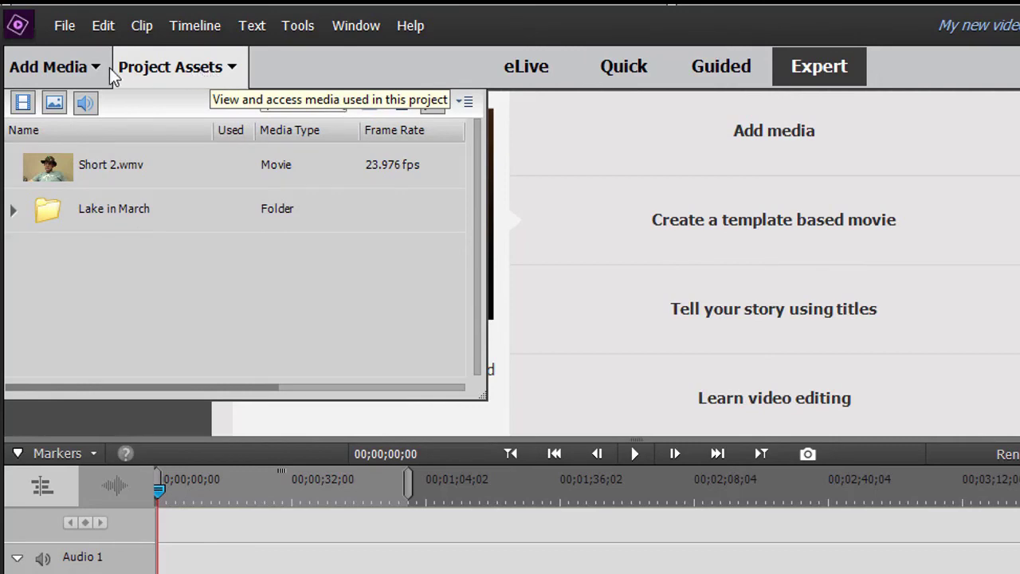
Drag 1807522_sweetlyTalking_HD_Footage from Explorer's DJuice folder into Project Assets
key("alt+Tab")
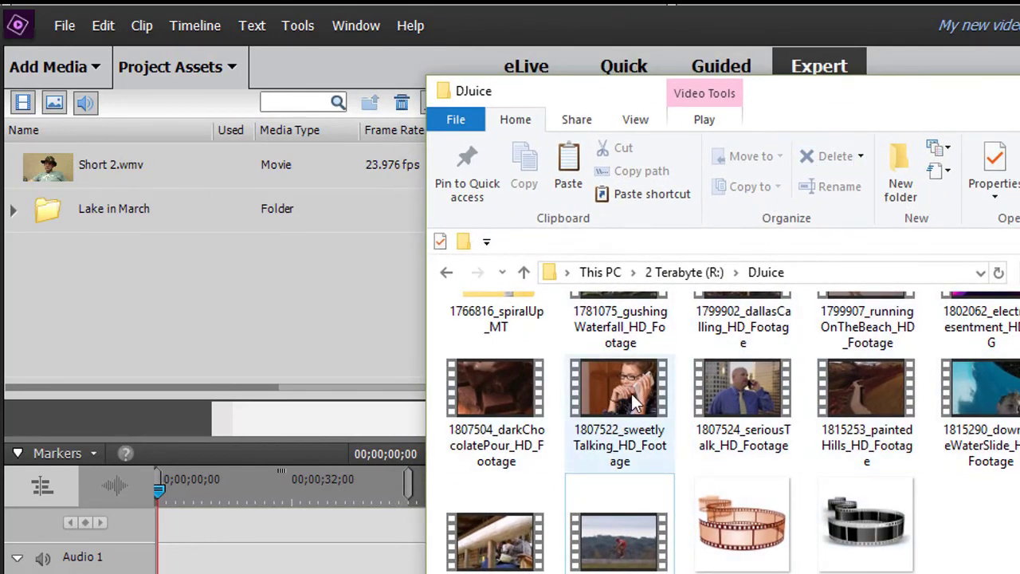
mouse_move(625, 395)
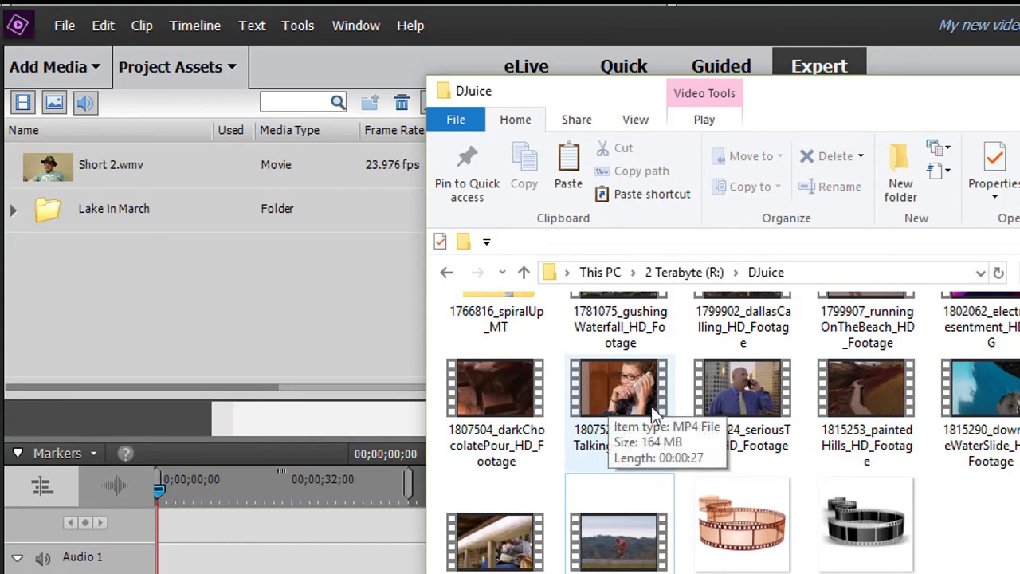
left_click_drag(625, 390, 143, 321)
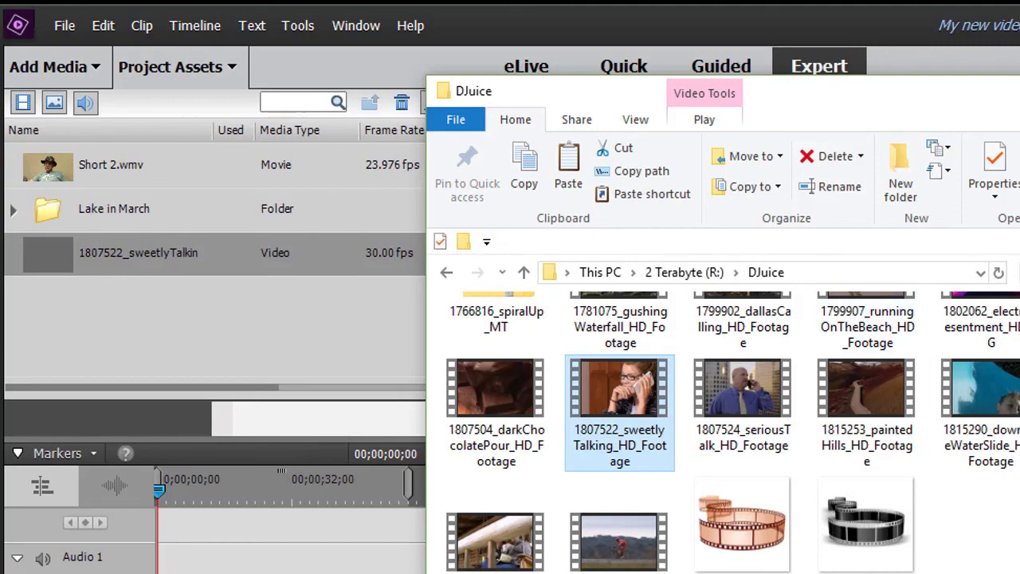
scroll(734, 431, "up", 10)
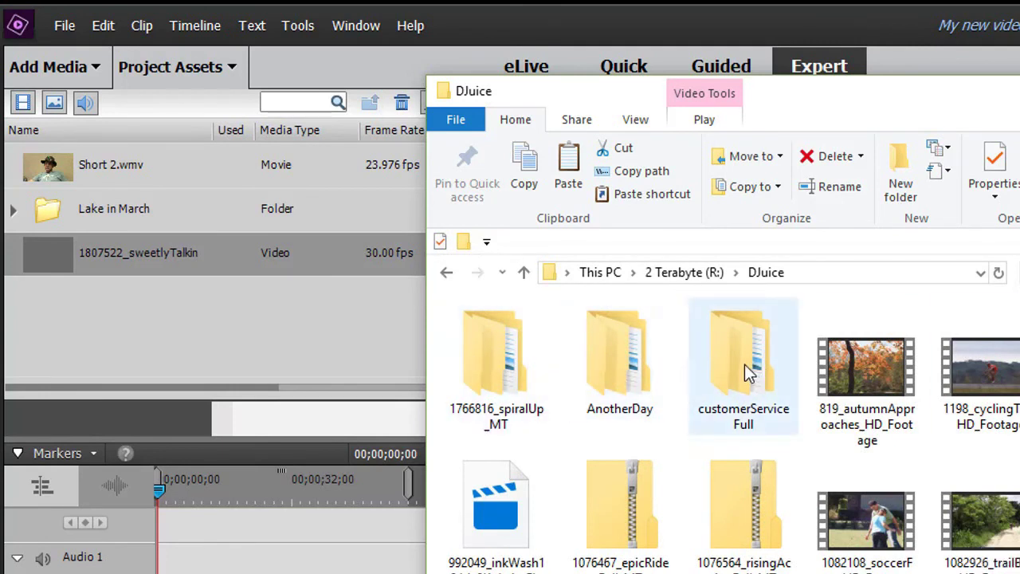
Drag the customerServiceFull folder into Project Assets and bring Premiere Elements forward
left_click_drag(744, 365, 332, 358)
left_click_drag(228, 351, 231, 349)
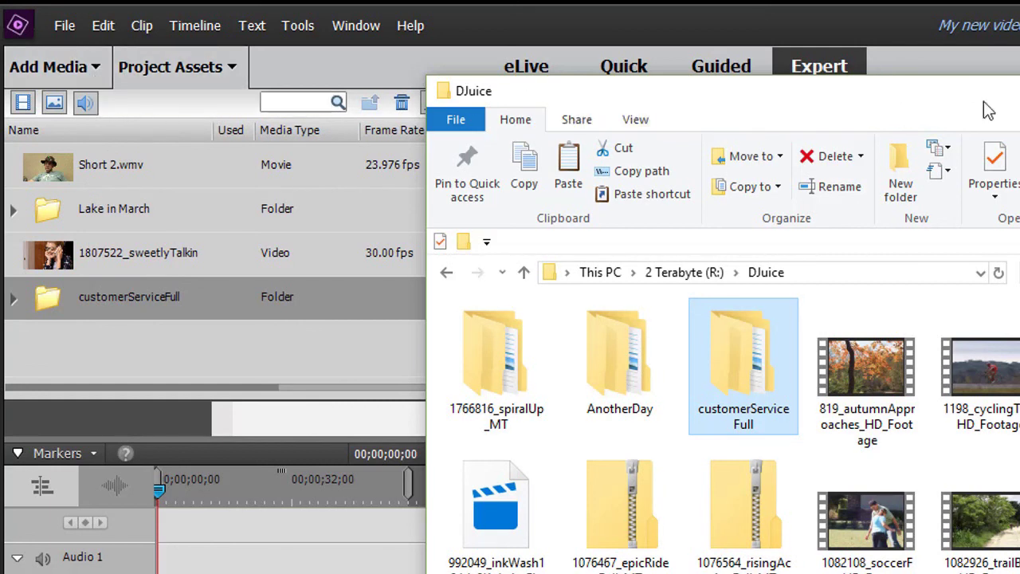
left_click_drag(861, 31, 861, 35)
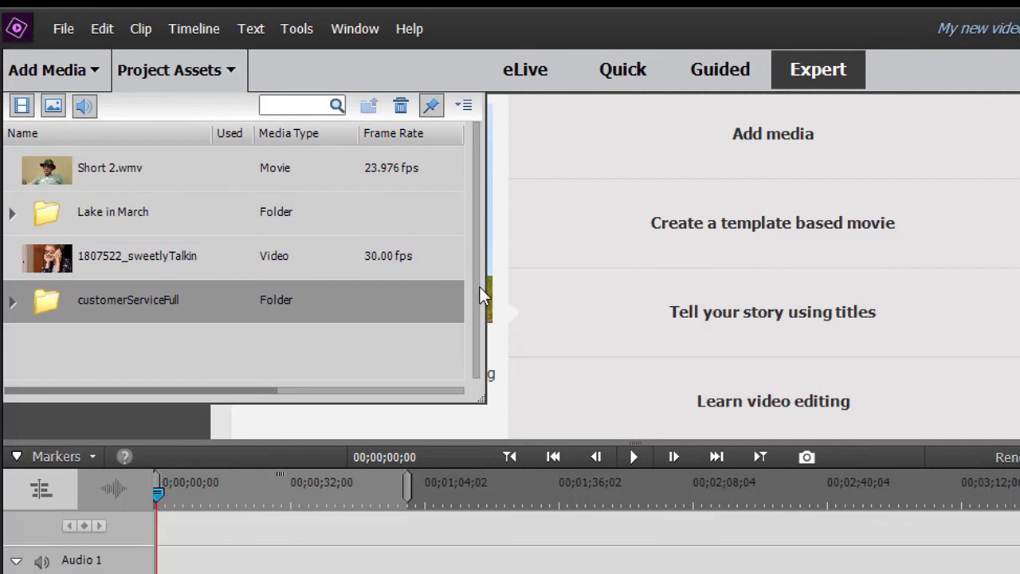
Close Project Assets from its dropdown to reveal the Expert welcome panel
left_click(235, 70)
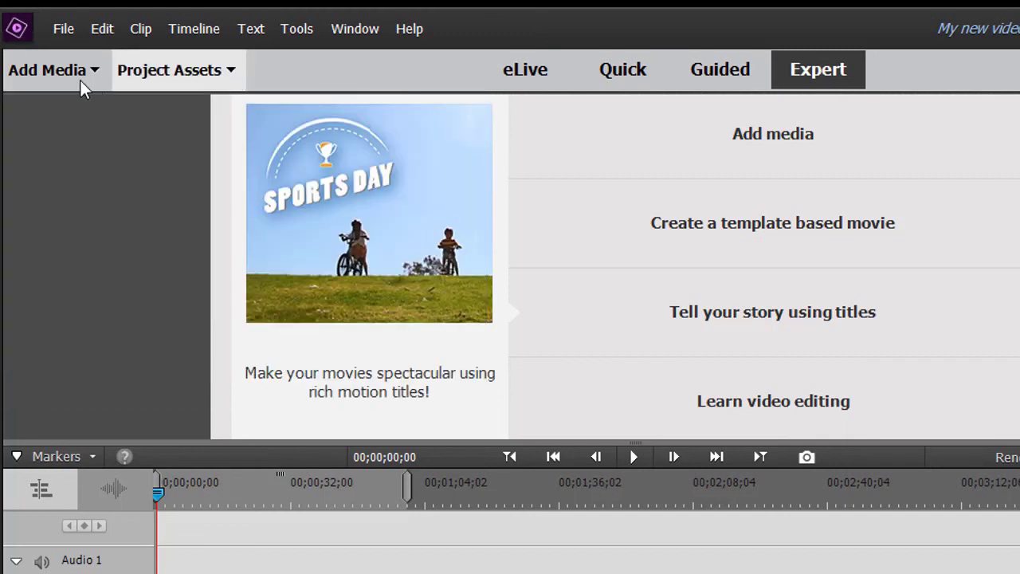